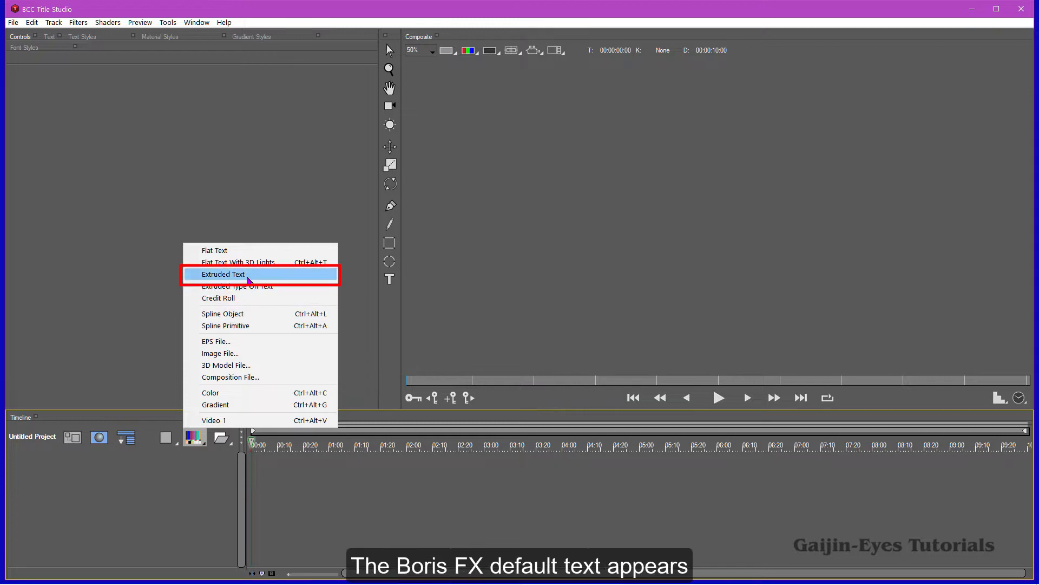
Step: Add an extruded text object with the default text and move it straight down to about Y 756 in the frame
left_click(273, 274)
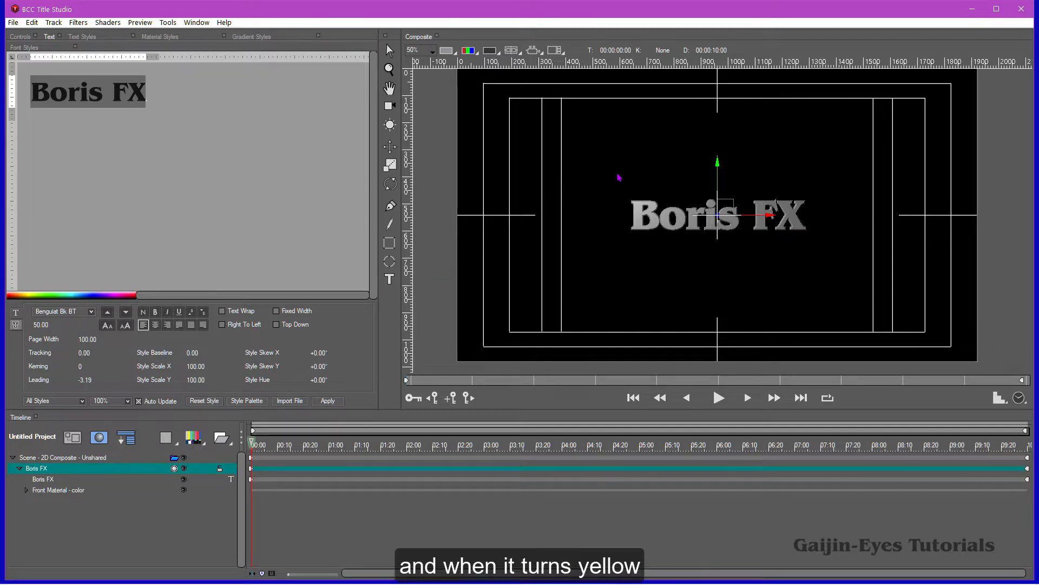
left_click(719, 179)
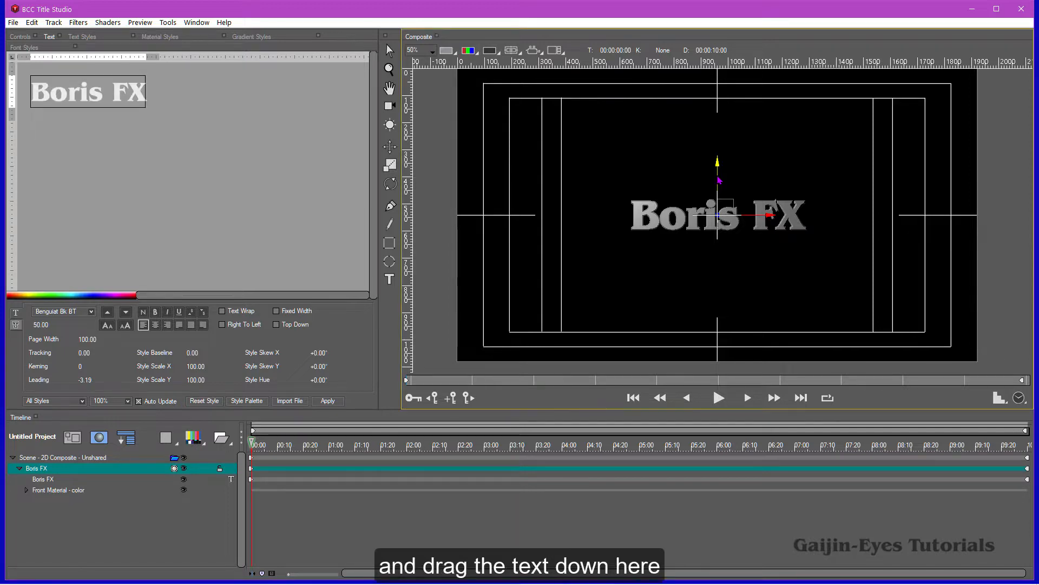
left_click_drag(719, 180, 715, 239)
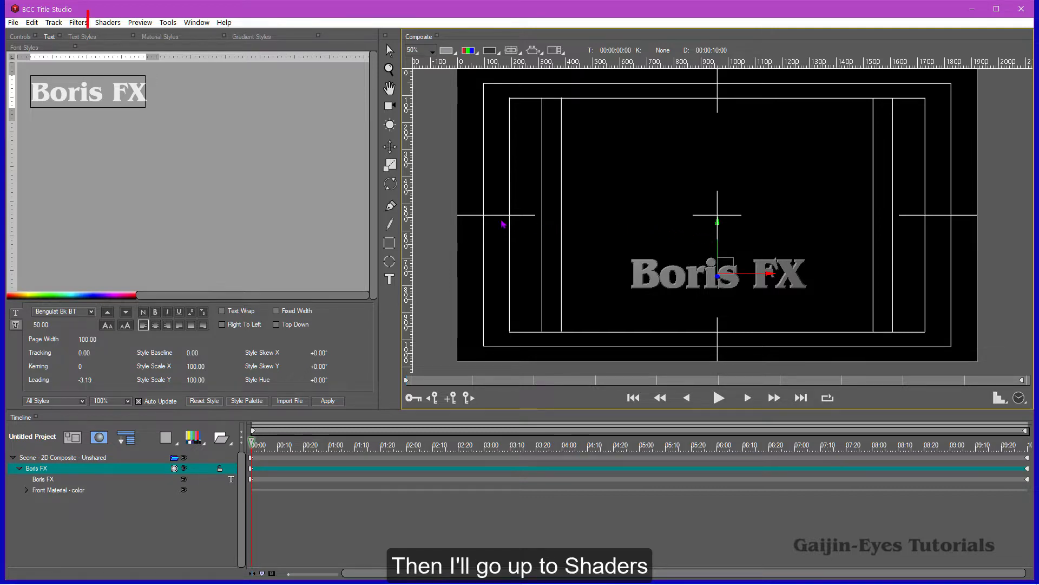
Step: Apply the Mesh_Shatter deformer shader to the extruded text and scrub through the start of its animation
left_click(116, 23)
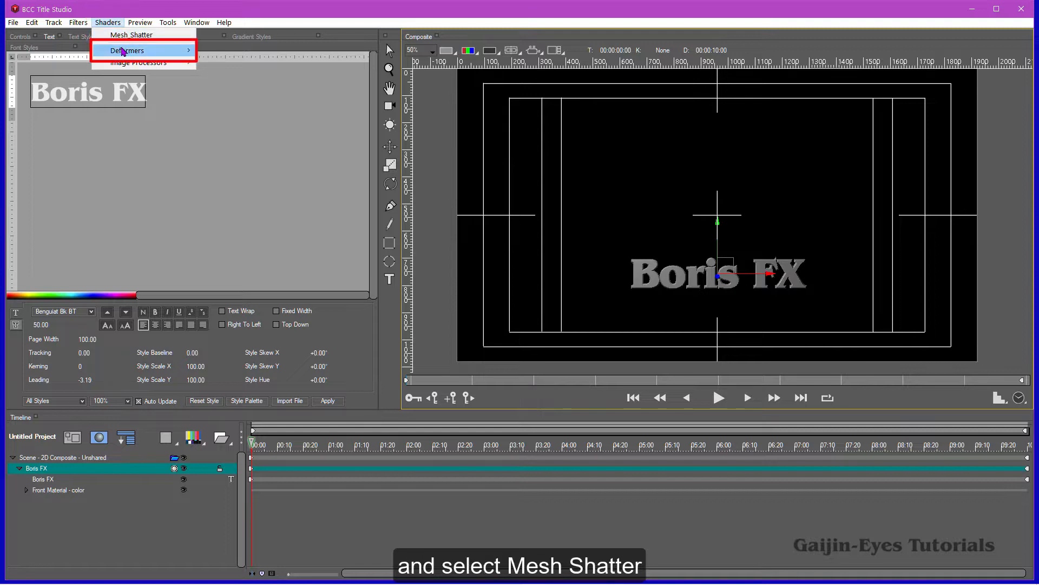
mouse_move(123, 52)
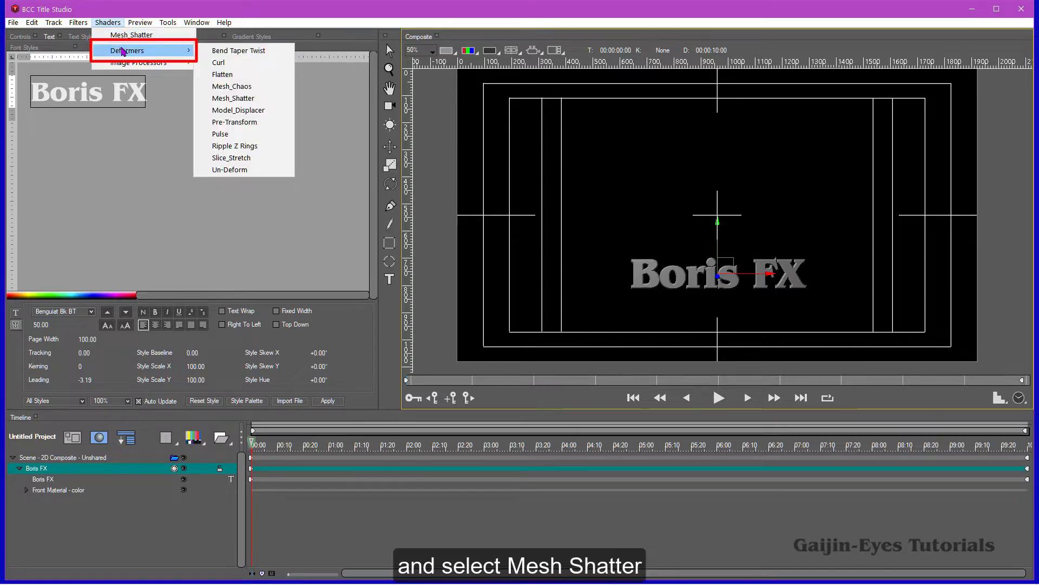
left_click(263, 99)
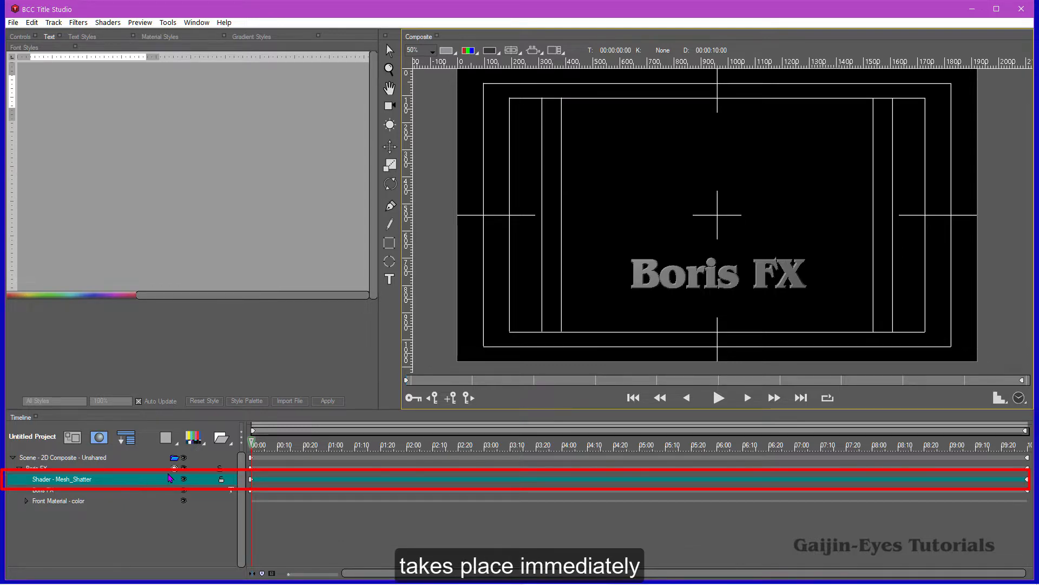
left_click_drag(257, 445, 358, 464)
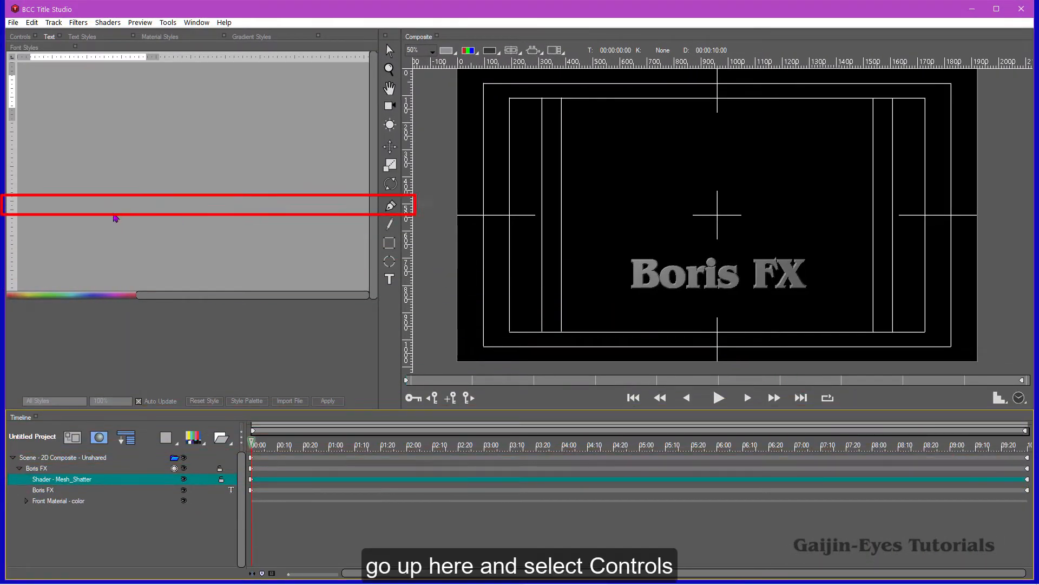
Step: Show the Mesh_Shatter shader's parameters and keep Time Mode on Automated
left_click(20, 36)
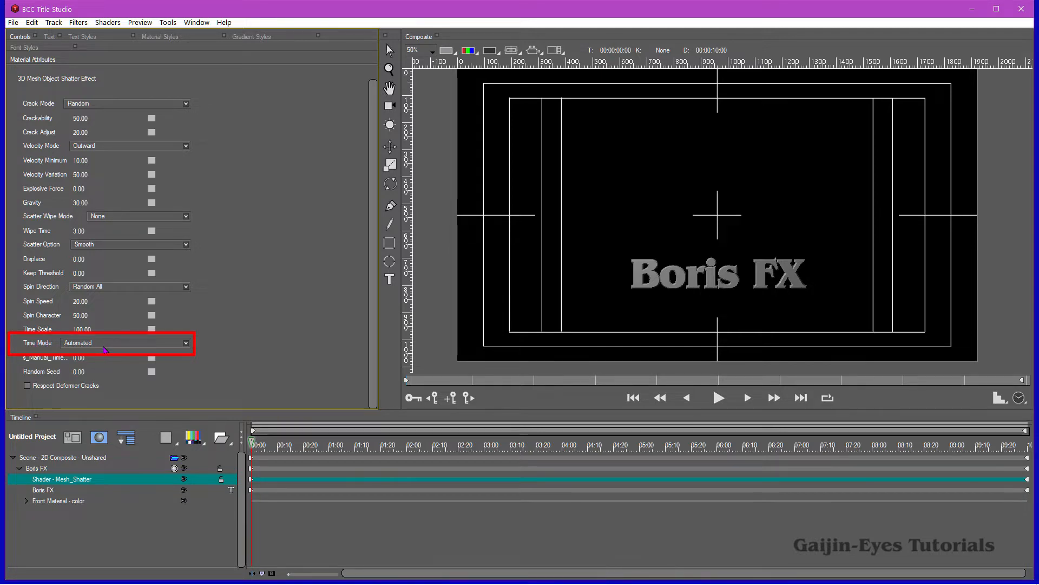
left_click(186, 344)
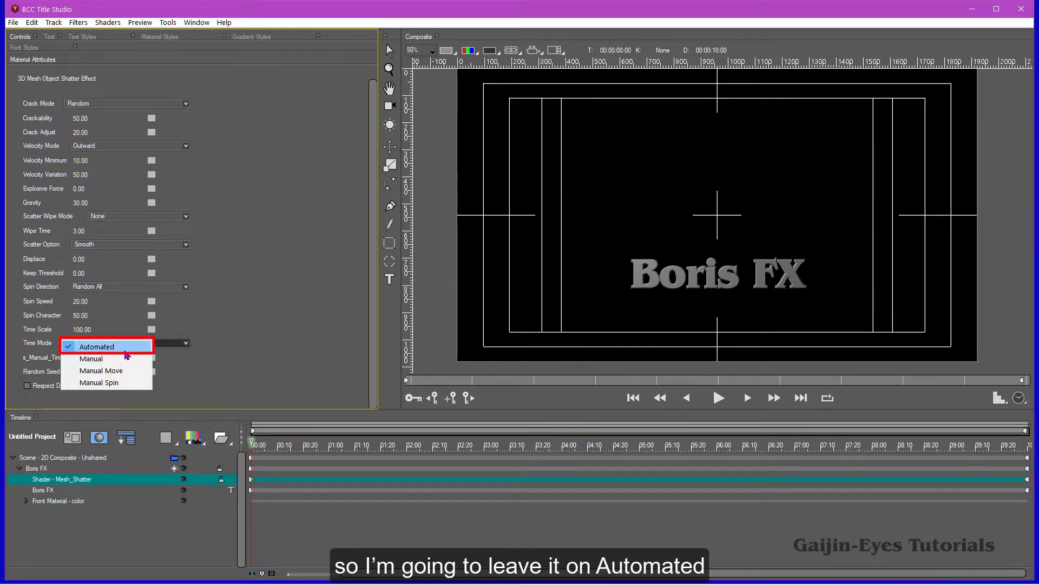
left_click(107, 346)
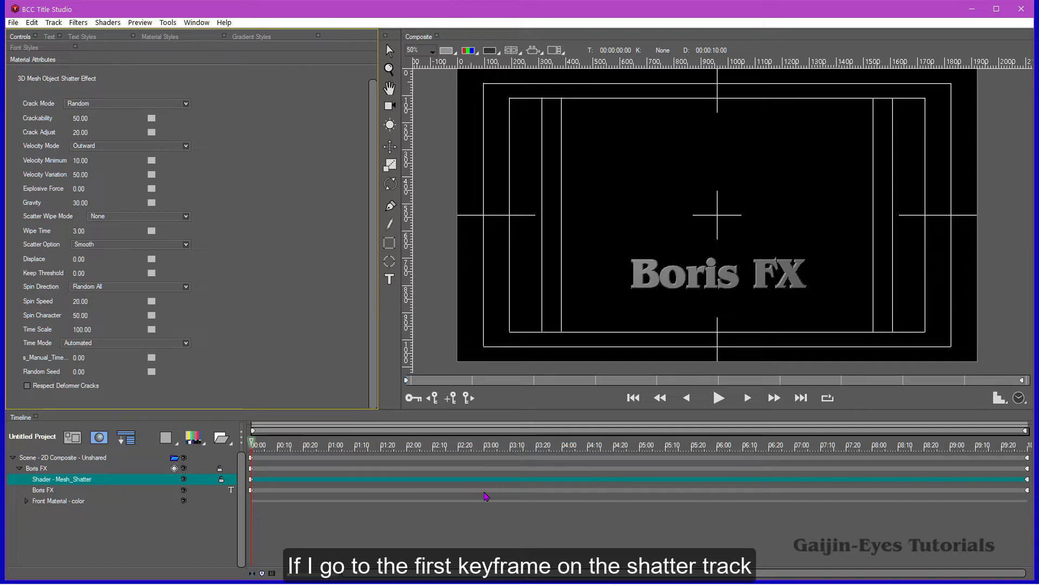
Step: Move the first keyframe of the Mesh_Shatter track to 3 seconds by entering 300 as its time
left_click(251, 480)
mouse_move(252, 483)
left_mouse_down()
mouse_move(291, 484)
mouse_move(251, 486)
left_mouse_up()
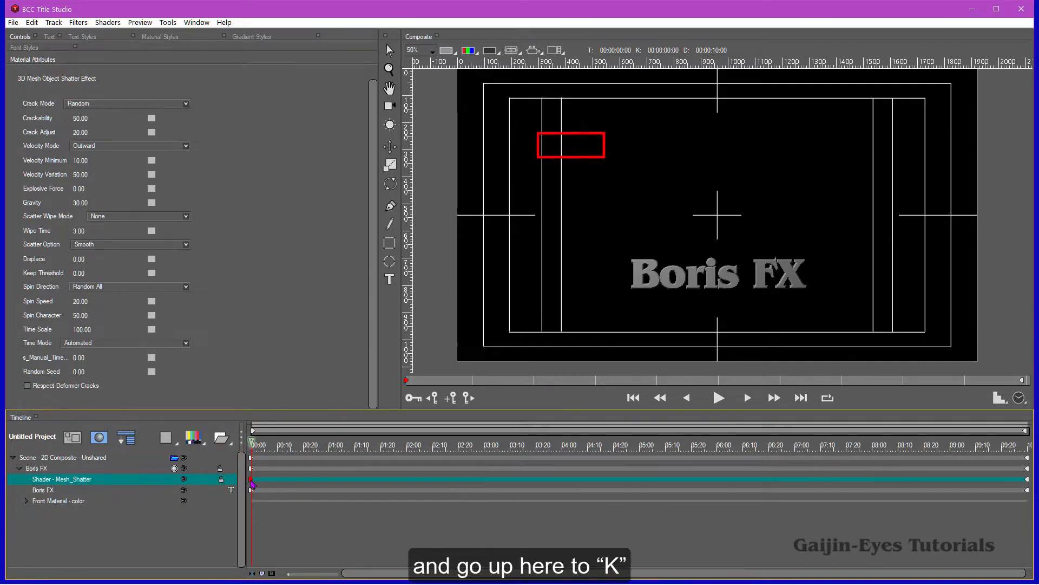
left_click(662, 50)
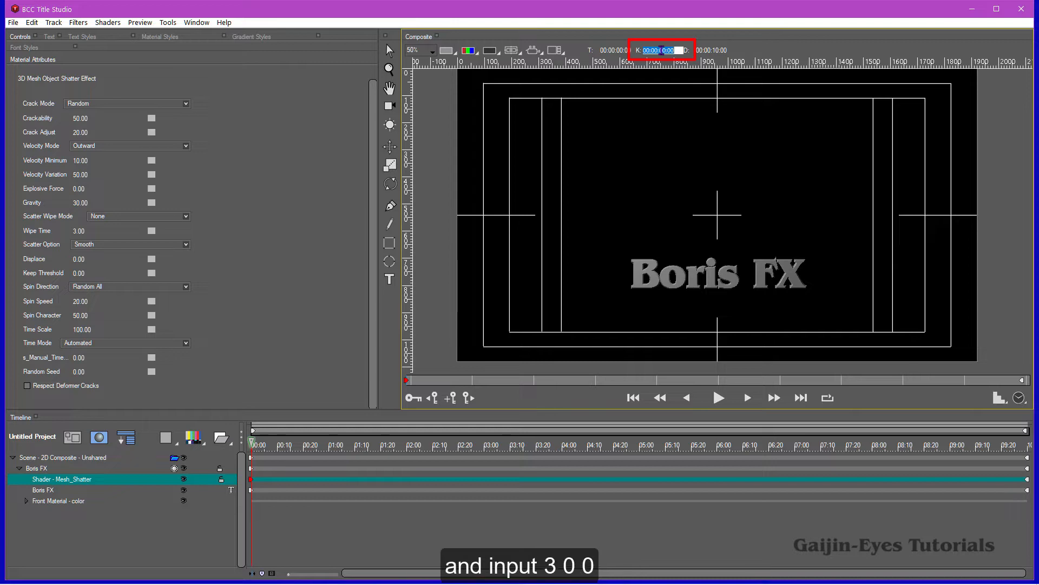
type("3")
key("Return")
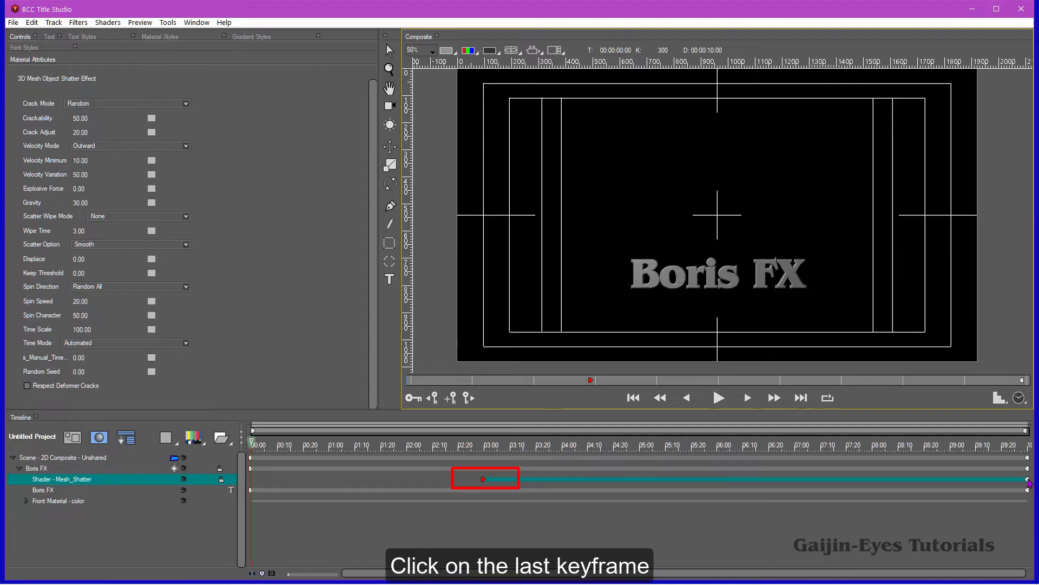
Step: Move the last keyframe of the Mesh_Shatter track to 5 seconds (500) and scrub the timeline to preview the shatter
left_click(1028, 479)
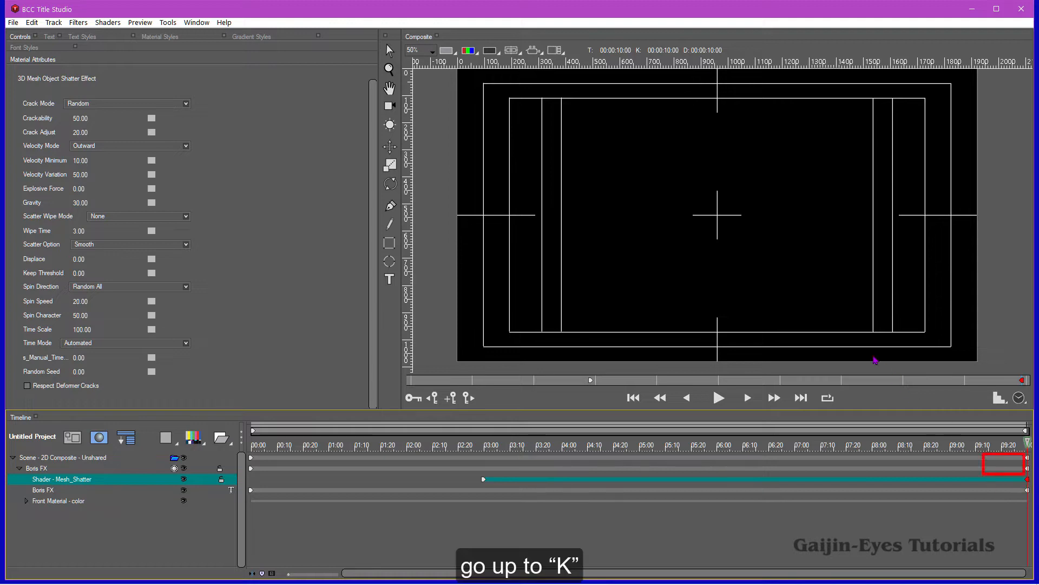
left_click(670, 50)
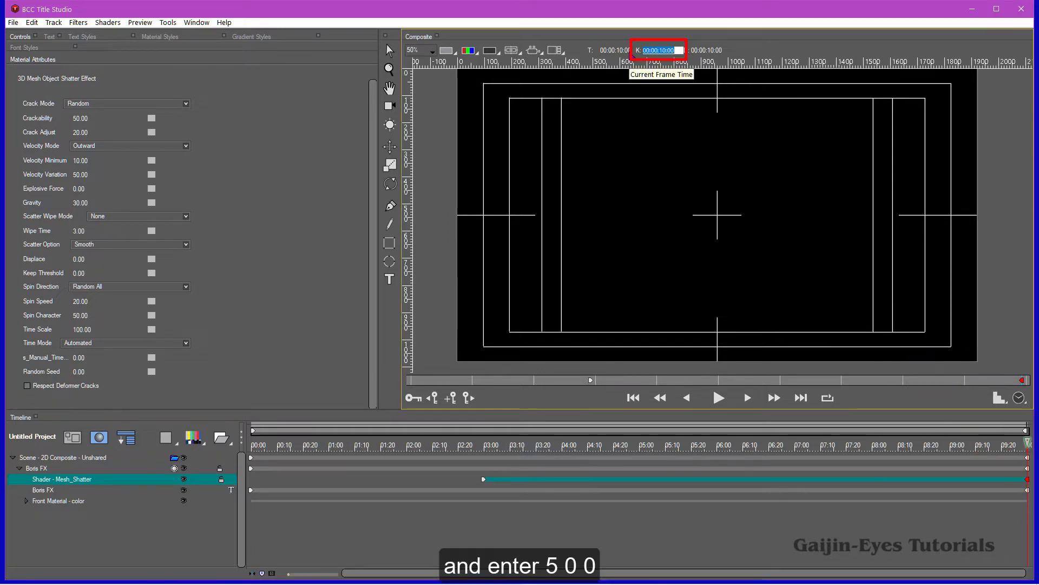
type("5")
key("Return")
left_click(259, 445)
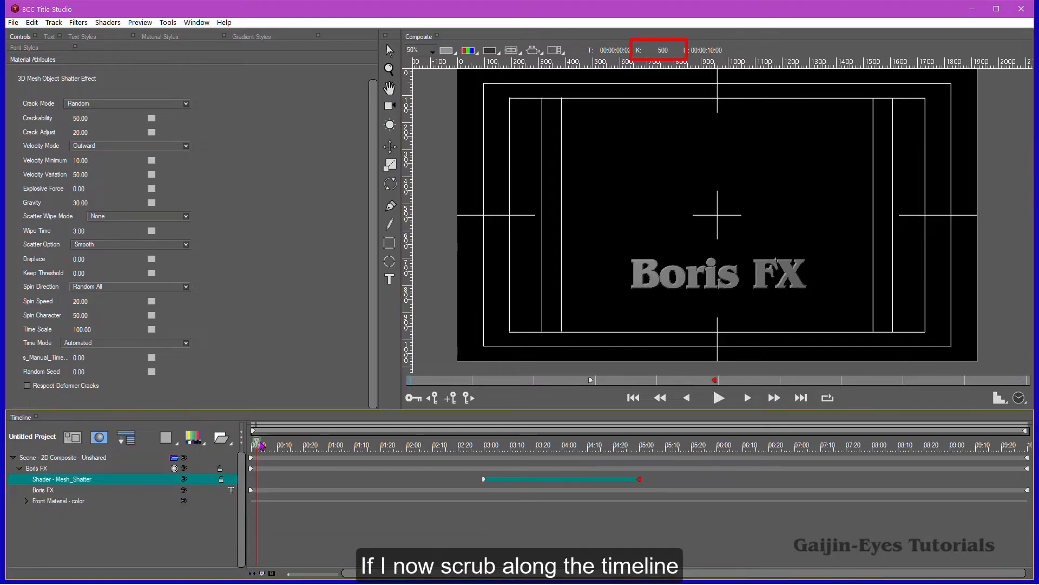
mouse_move(261, 445)
left_mouse_down()
mouse_move(654, 451)
mouse_move(563, 465)
left_mouse_up()
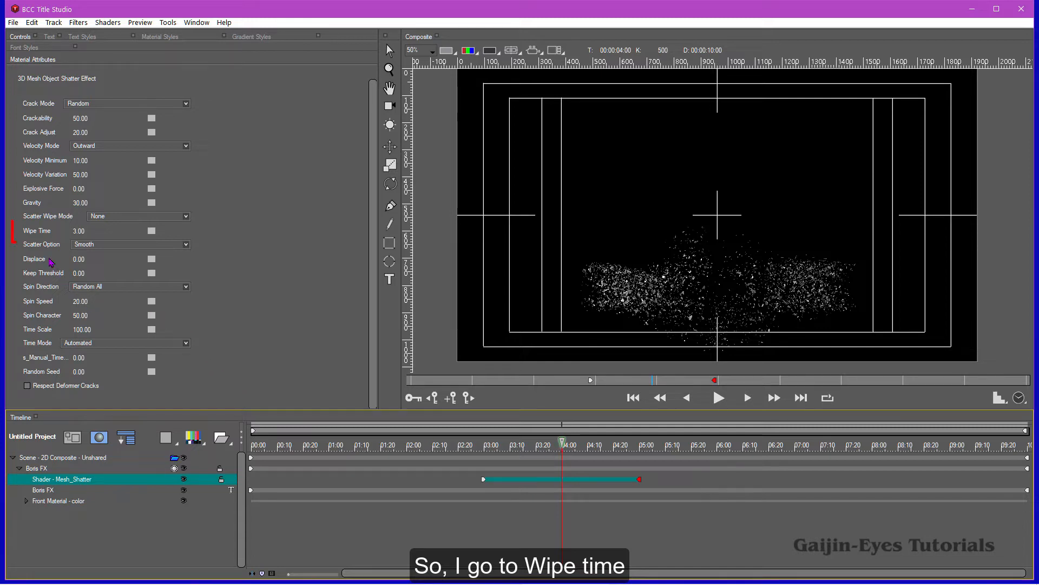
Step: Set the shatter's Wipe Time to 1.00 and Scatter Wipe Mode to Left->Right, and scrub from 3 seconds to check it
left_click(84, 232)
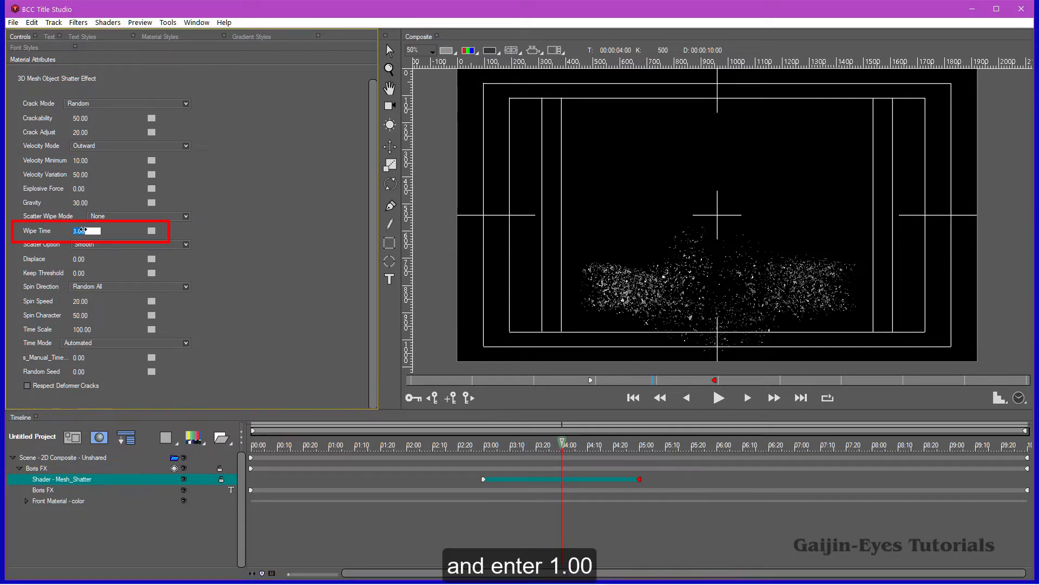
type("1.00")
key("Return")
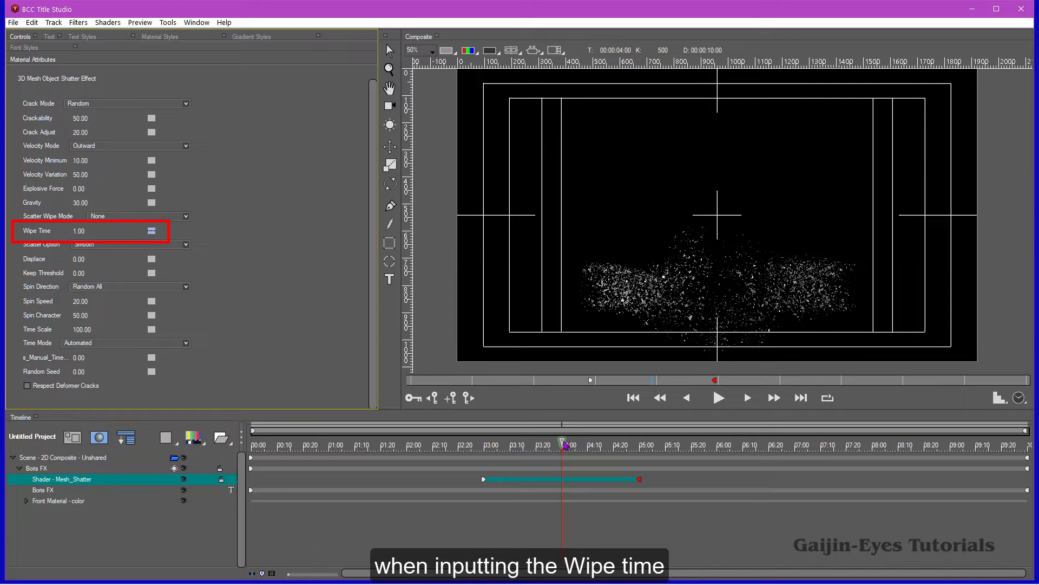
left_click_drag(563, 444, 498, 443)
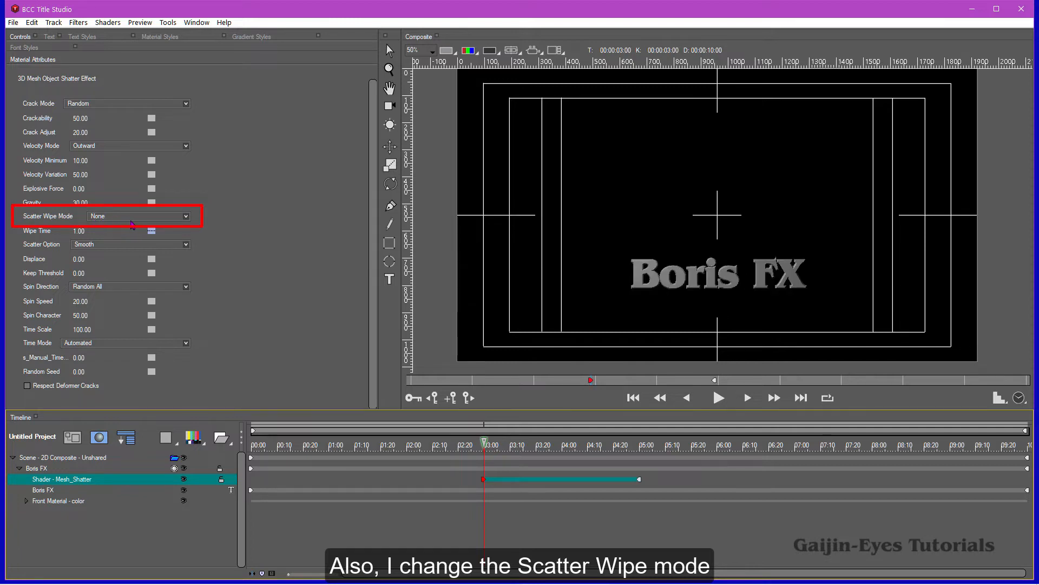
left_click(186, 217)
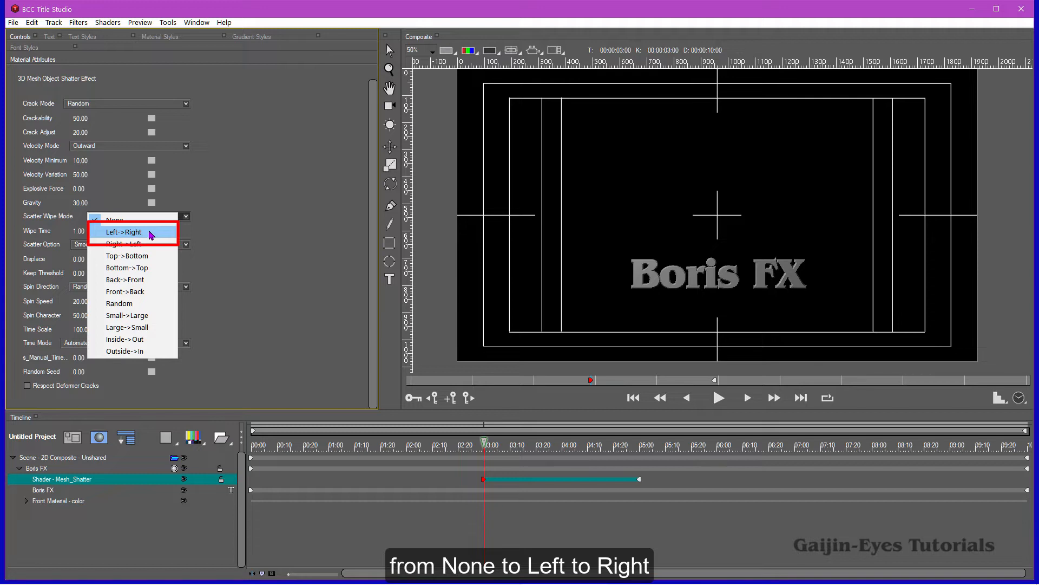
left_click(151, 233)
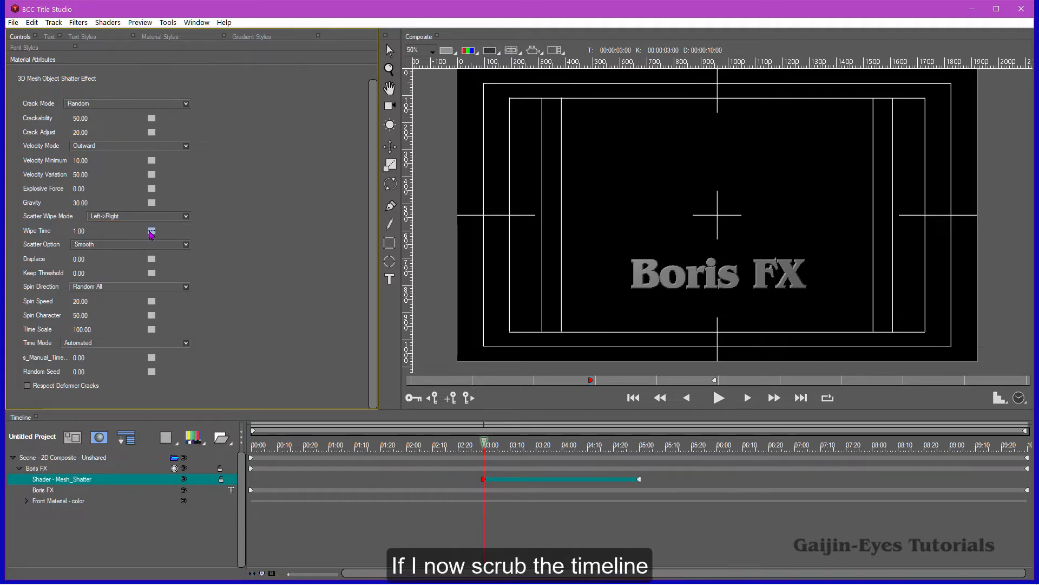
left_click_drag(484, 443, 565, 455)
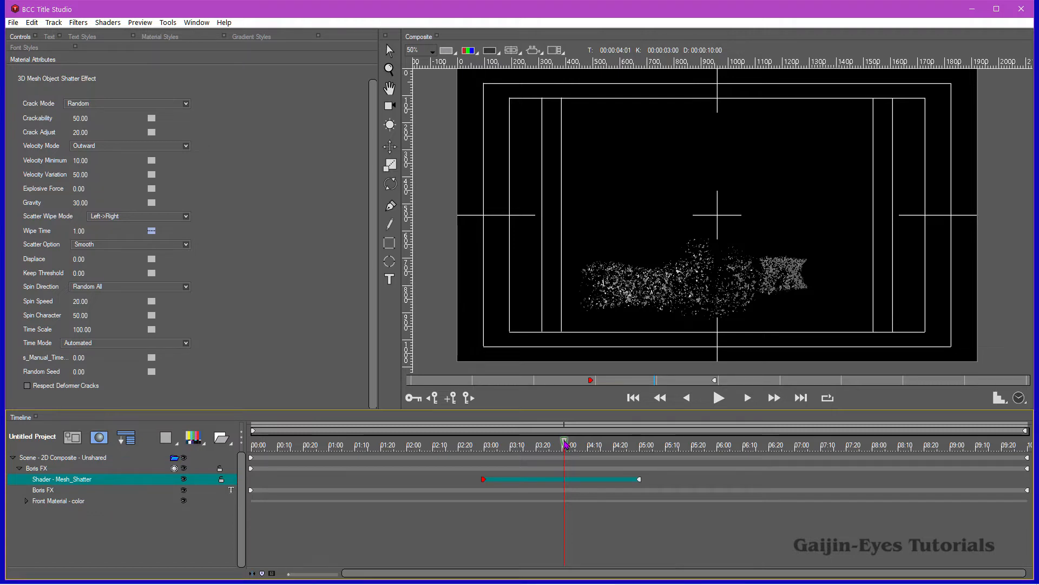
Step: At the 5-second keyframe, raise the shatter's Gravity to 245 and scrub through the whole effect
left_click_drag(566, 444, 641, 459)
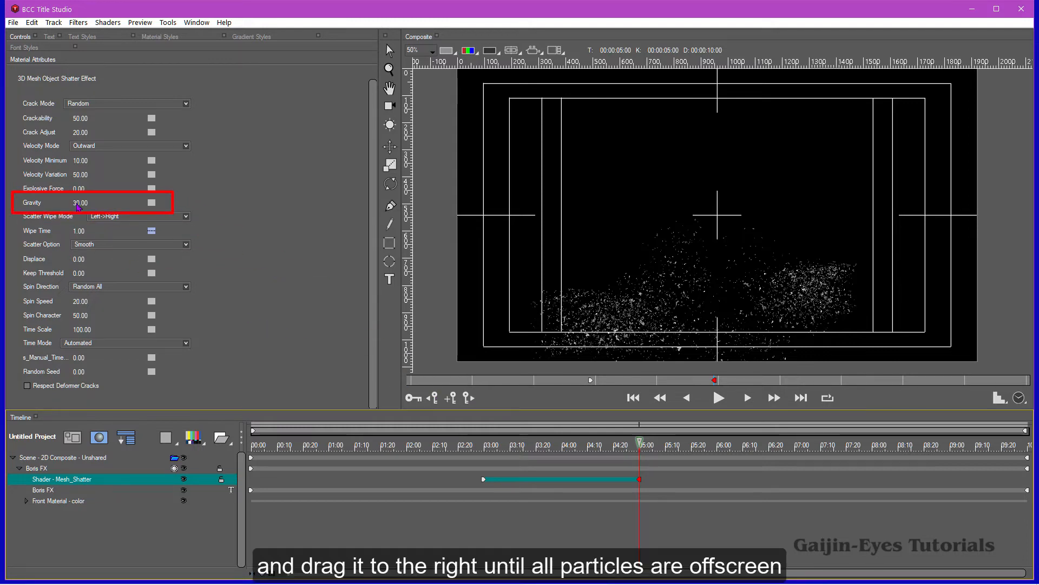
left_click_drag(79, 206, 192, 219)
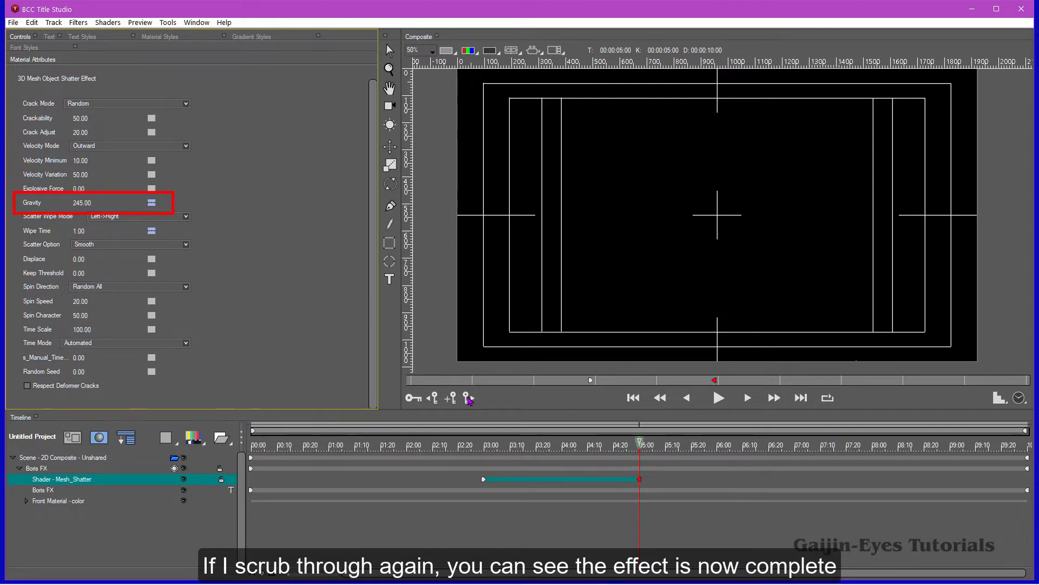
left_click(472, 449)
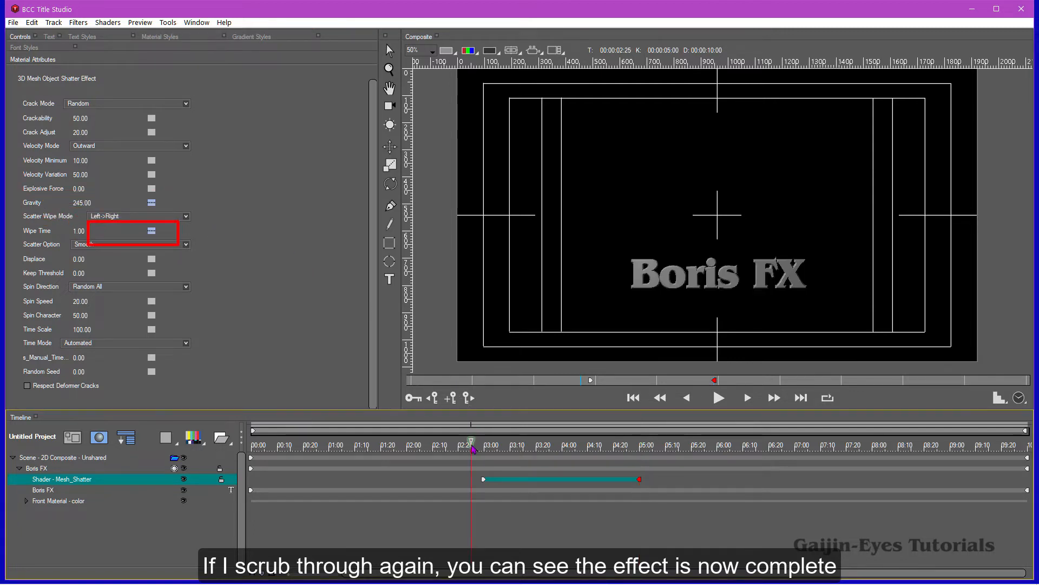
left_click_drag(474, 448, 702, 445)
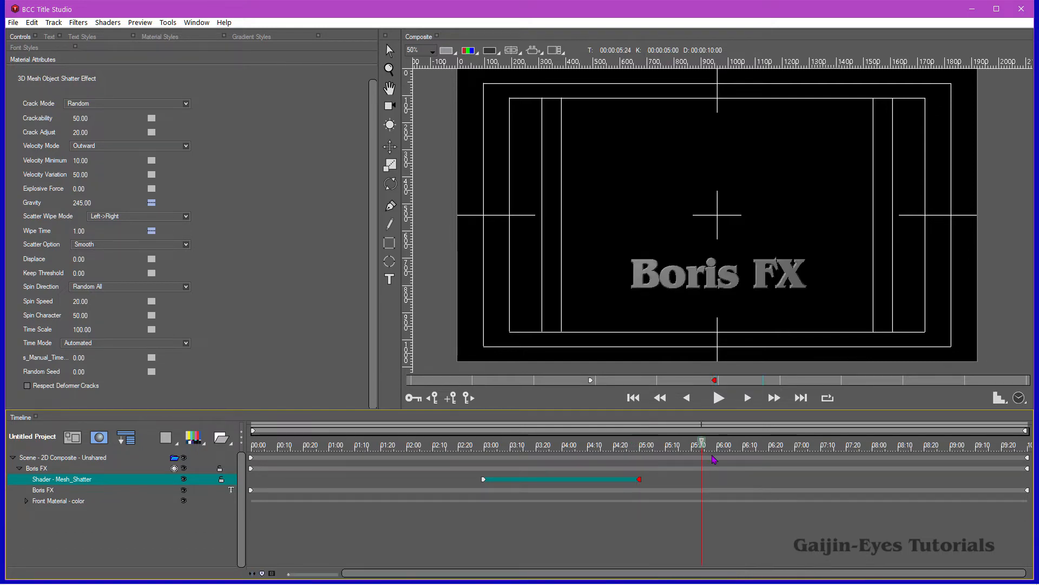
Step: Move the last keyframe of the Boris FX text track to 5 seconds (500) and scrub the timeline to check the ending
left_click(1028, 470)
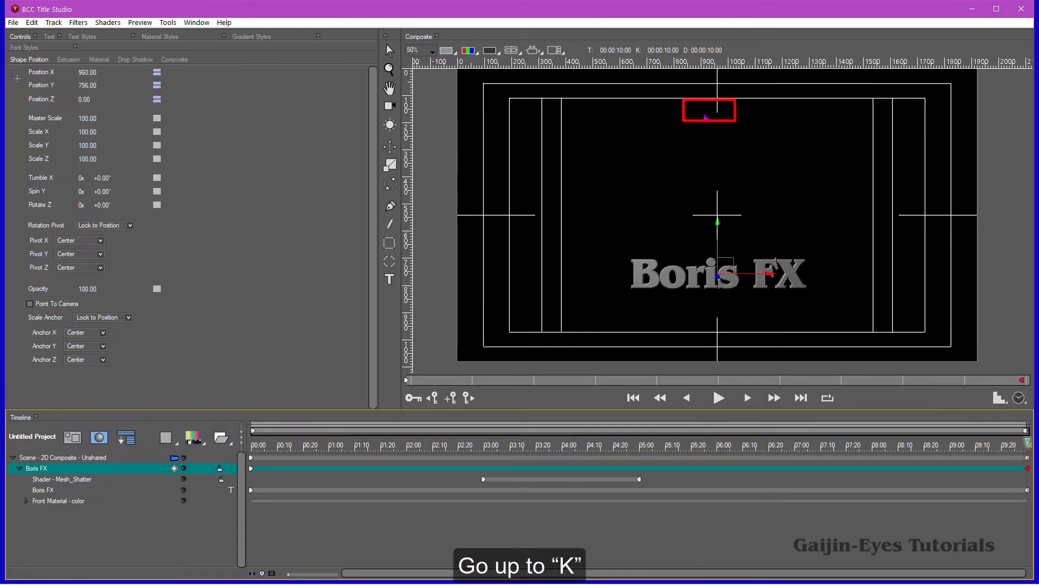
left_click(665, 50)
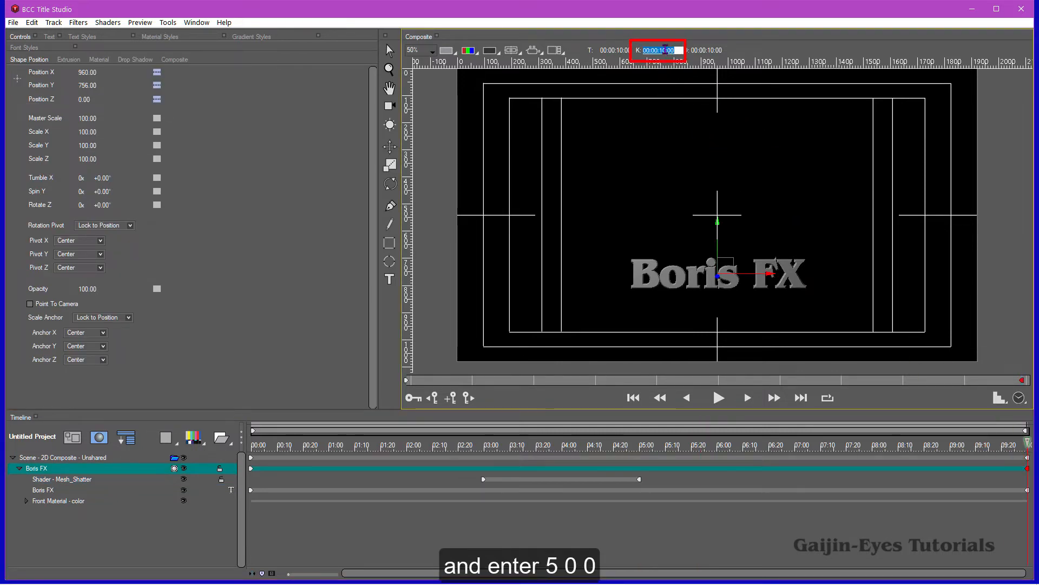
type("5")
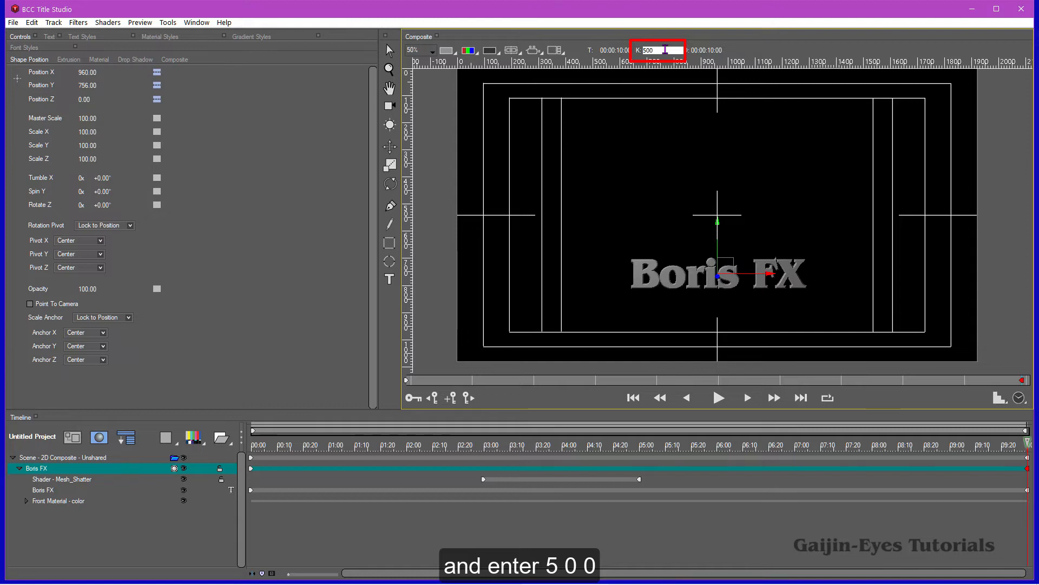
key("Return")
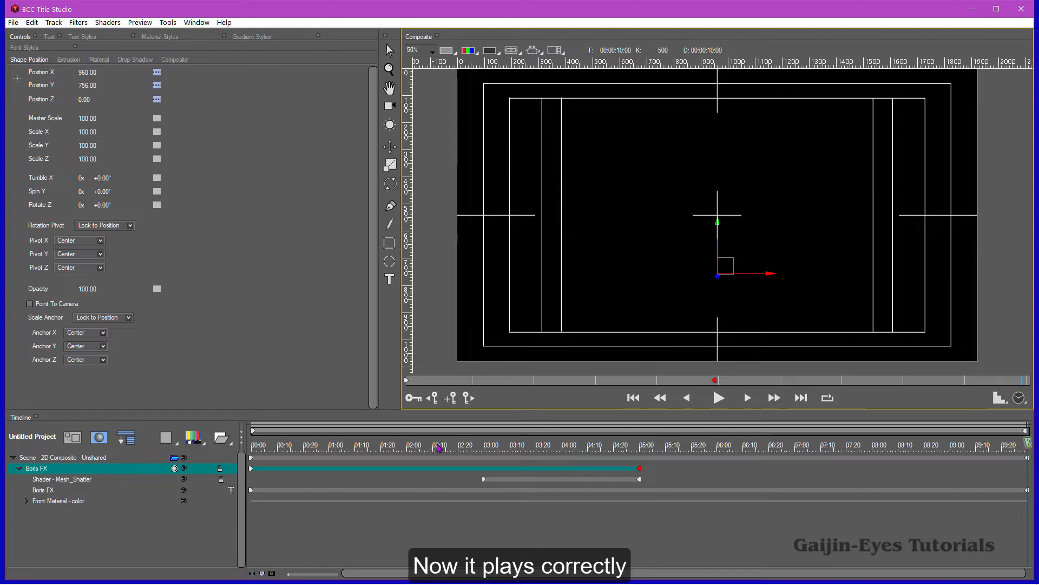
left_click_drag(476, 447, 795, 448)
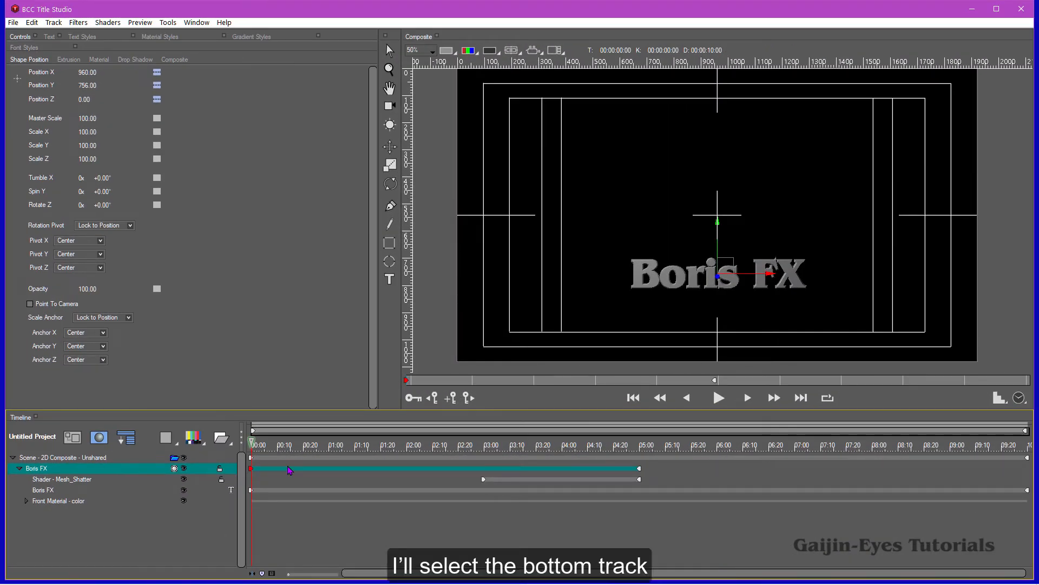
Step: Apply the 06 Crimson material style from the Color - Red Variations set to the text's Front Material - color track
left_click(270, 504)
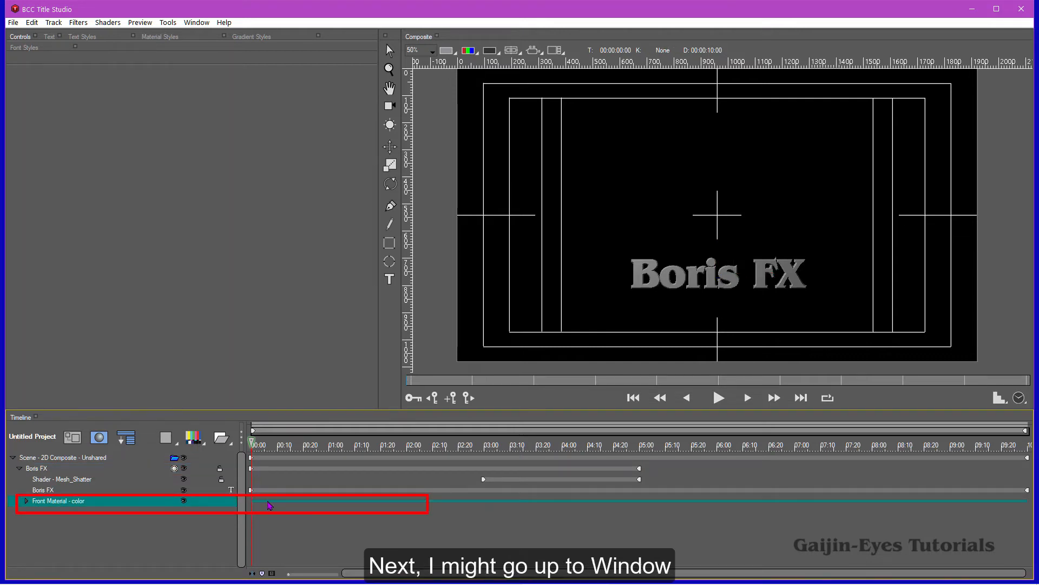
left_click(194, 23)
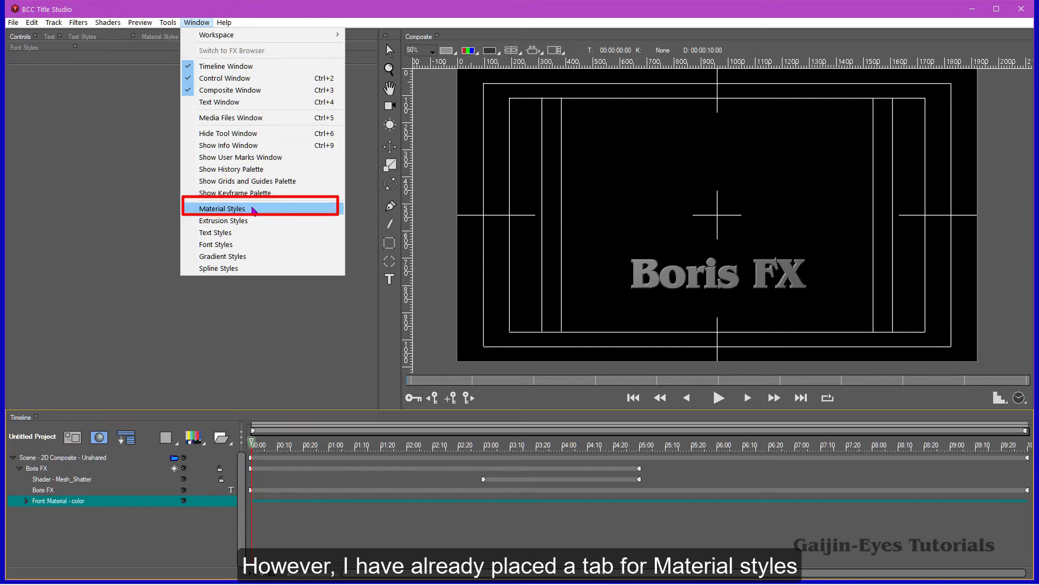
left_click(125, 98)
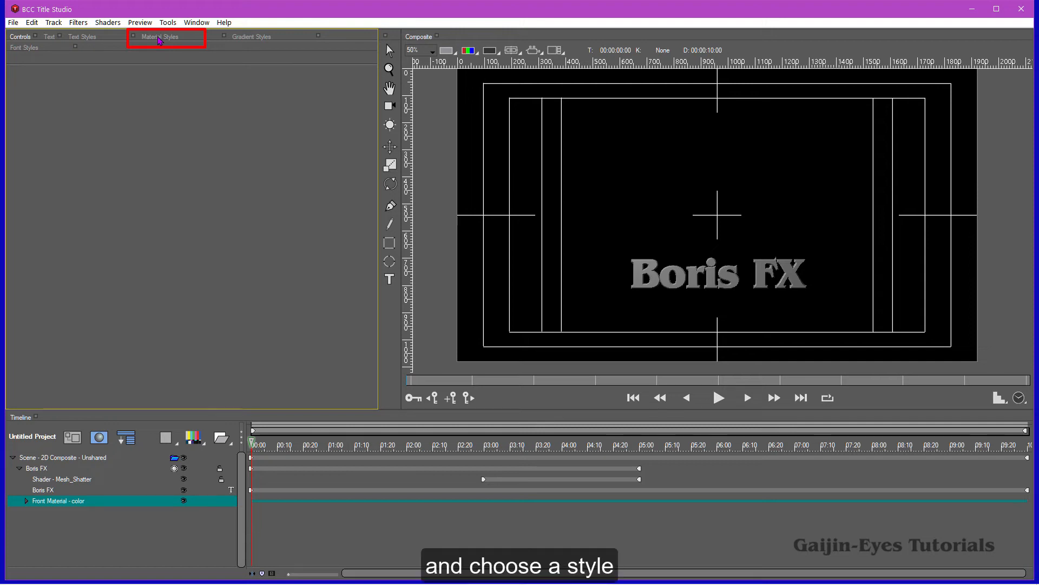
left_click(160, 38)
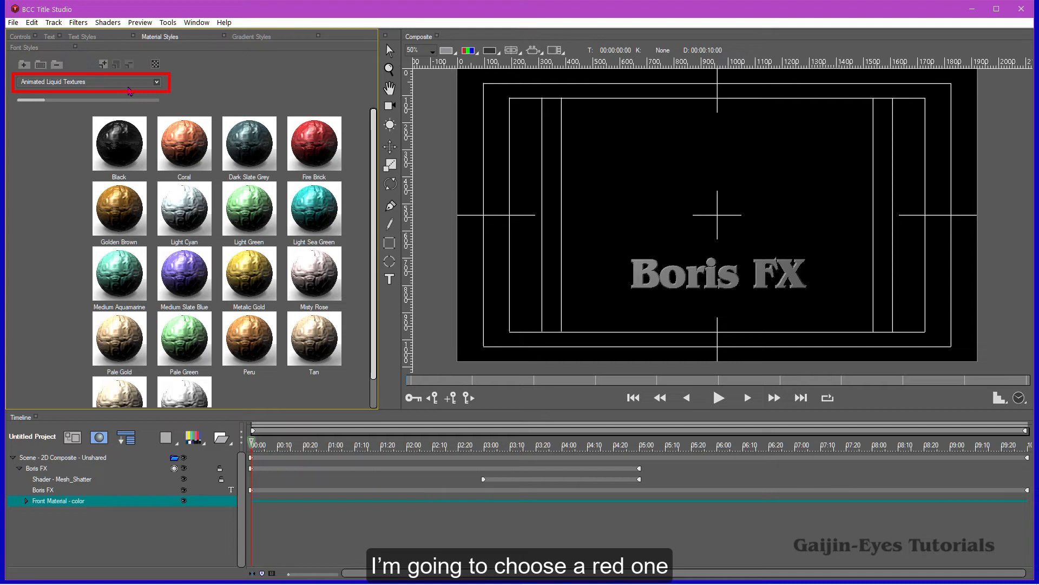
left_click(157, 82)
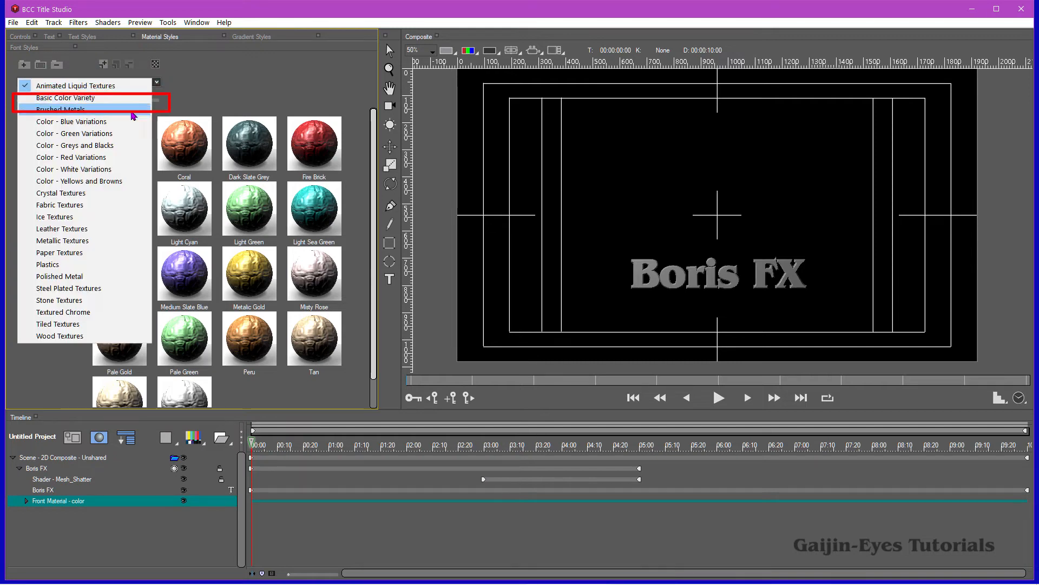
left_click(108, 158)
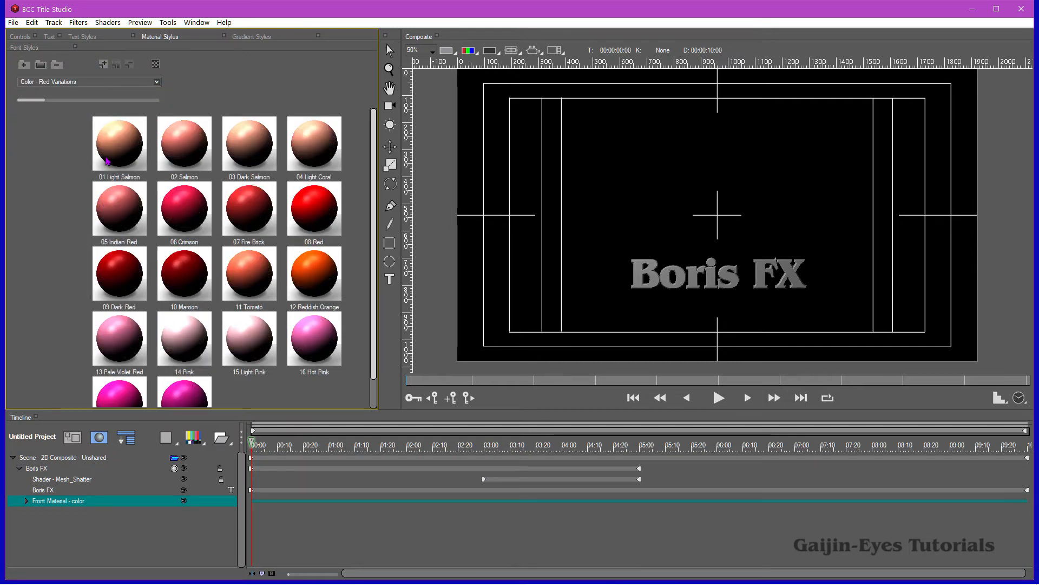
double_click(191, 215)
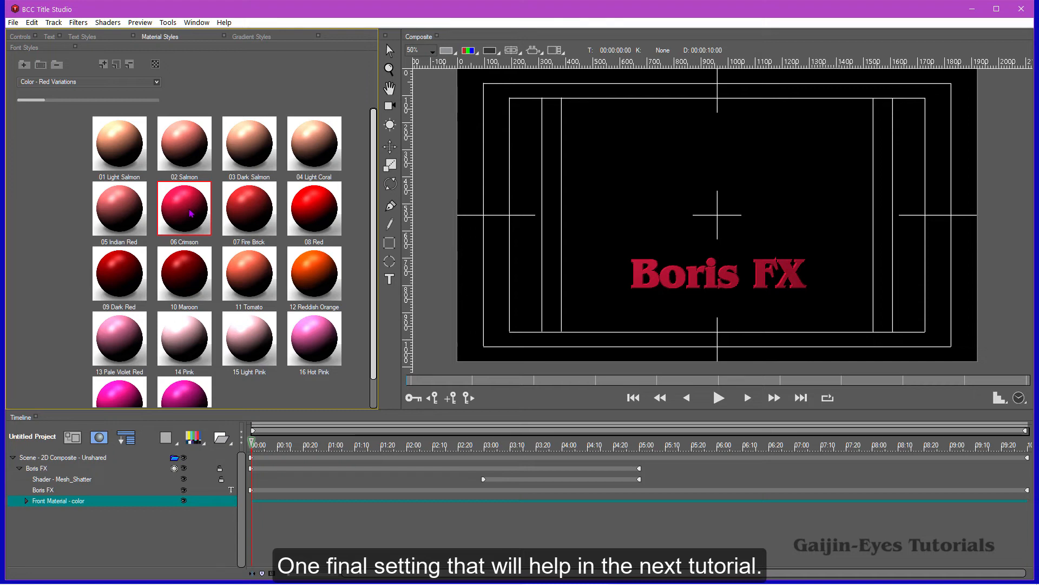
Step: Rename the top Boris FX text track as "Boris FX red"
left_click(65, 469)
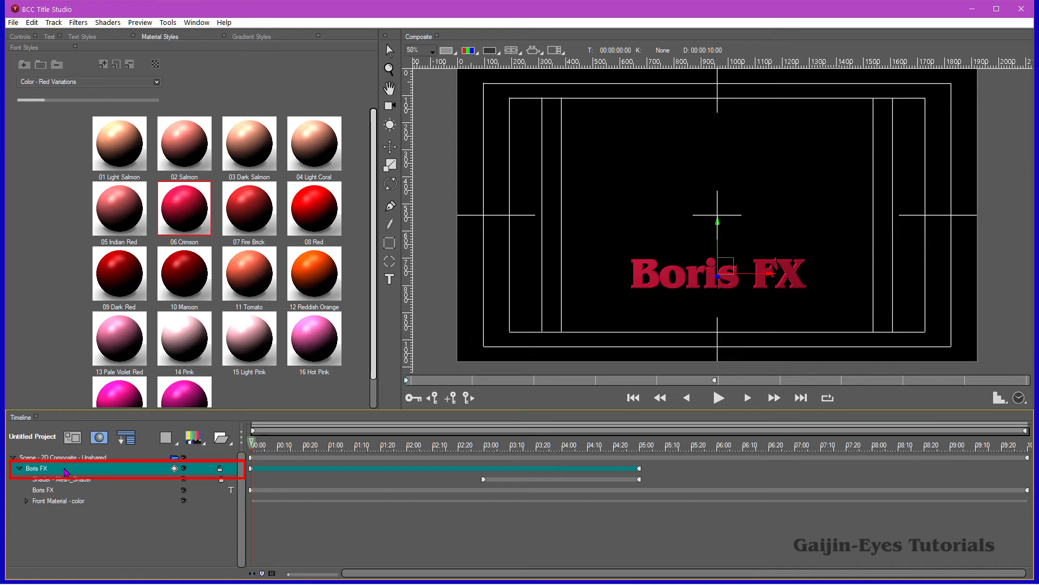
key("Return")
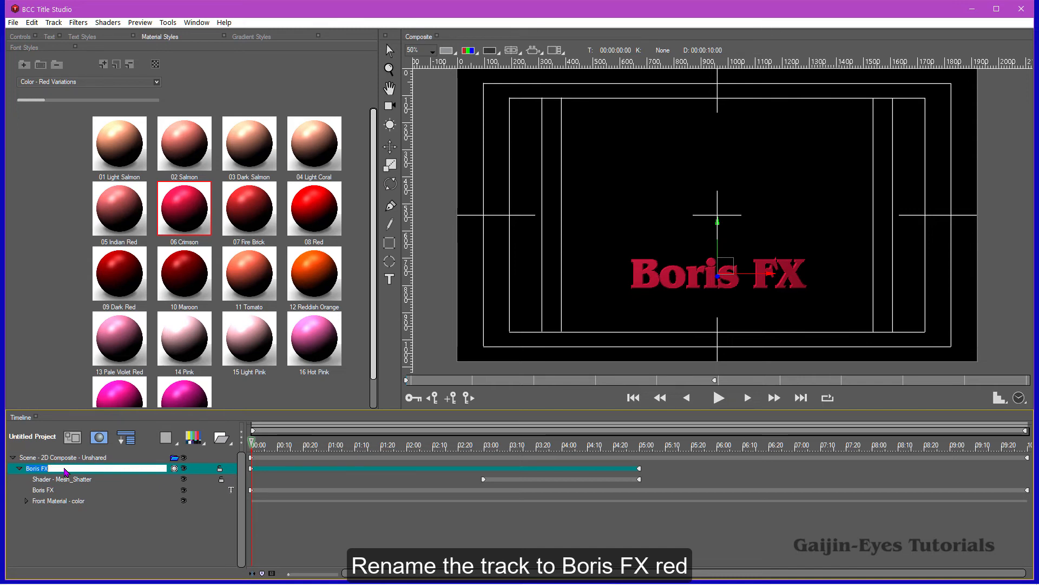
left_click(64, 468)
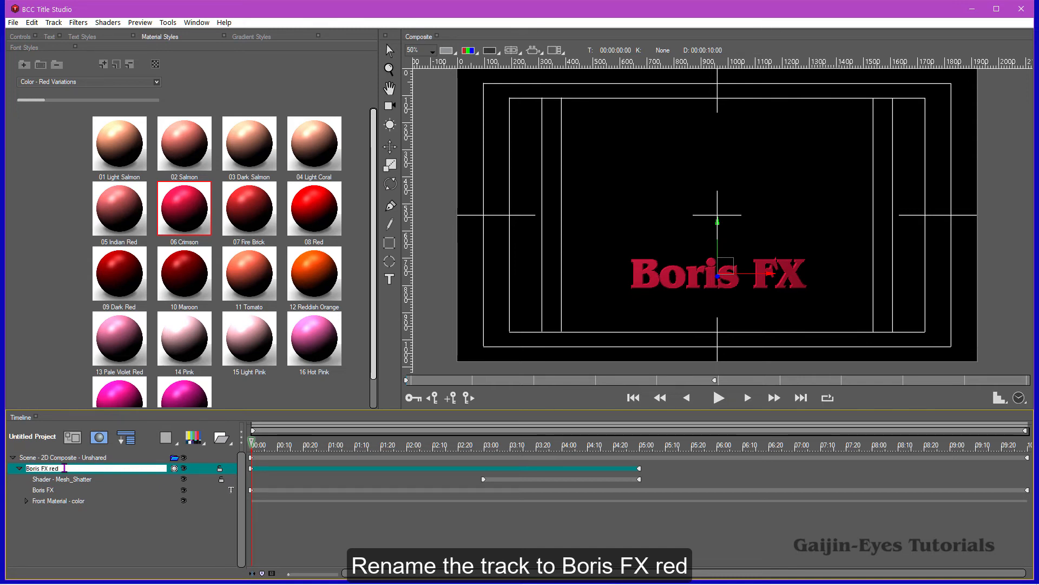
key("Return")
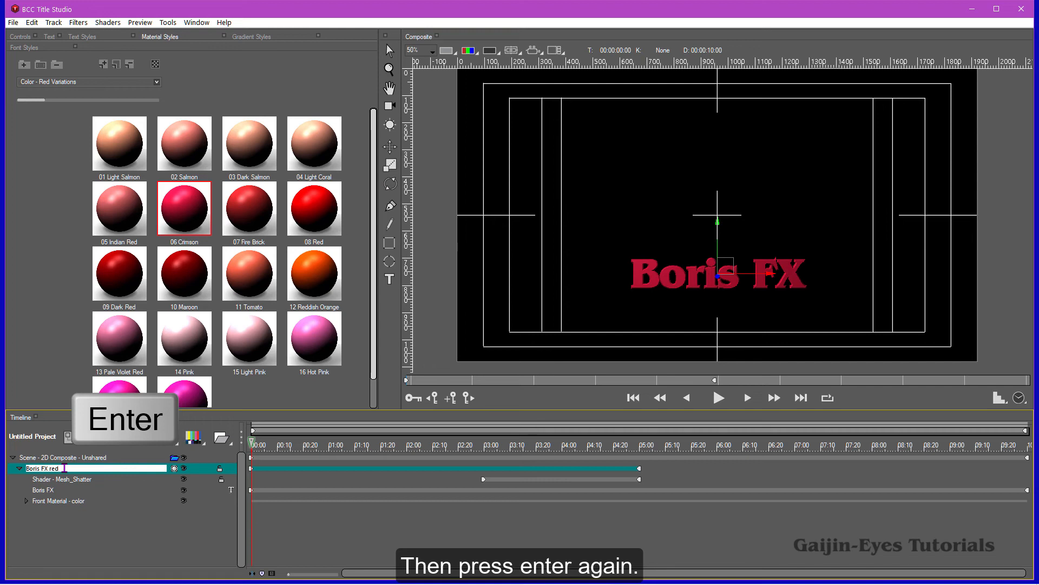
key("Return")
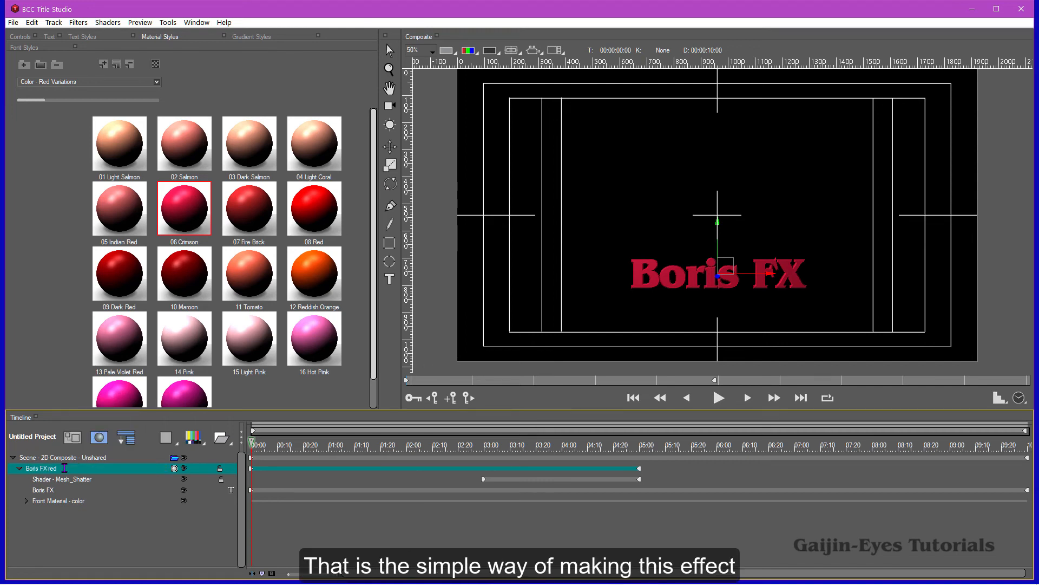